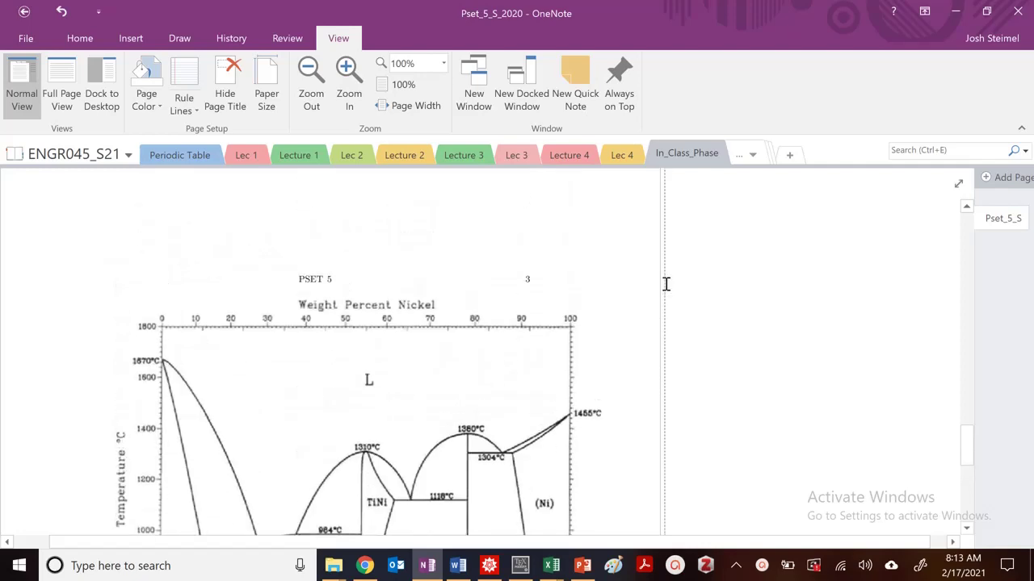
Bring the whole Ti-Ni phase diagram and its Figure 2 caption into view, with the History tools showing
scroll(669, 283, "down", 1)
scroll(654, 315, "up", 4)
scroll(632, 336, "up", 4)
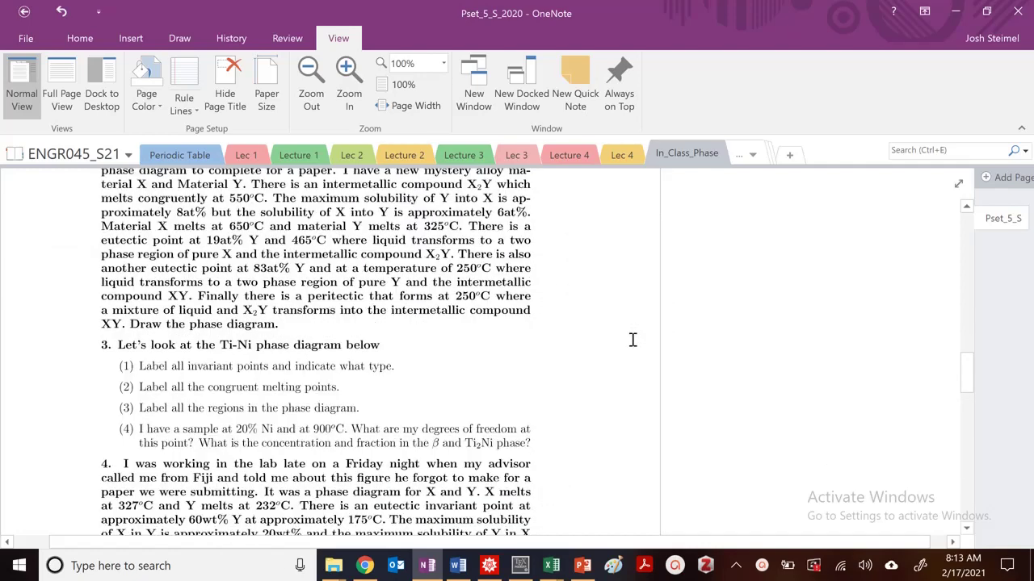
scroll(628, 339, "down", 1)
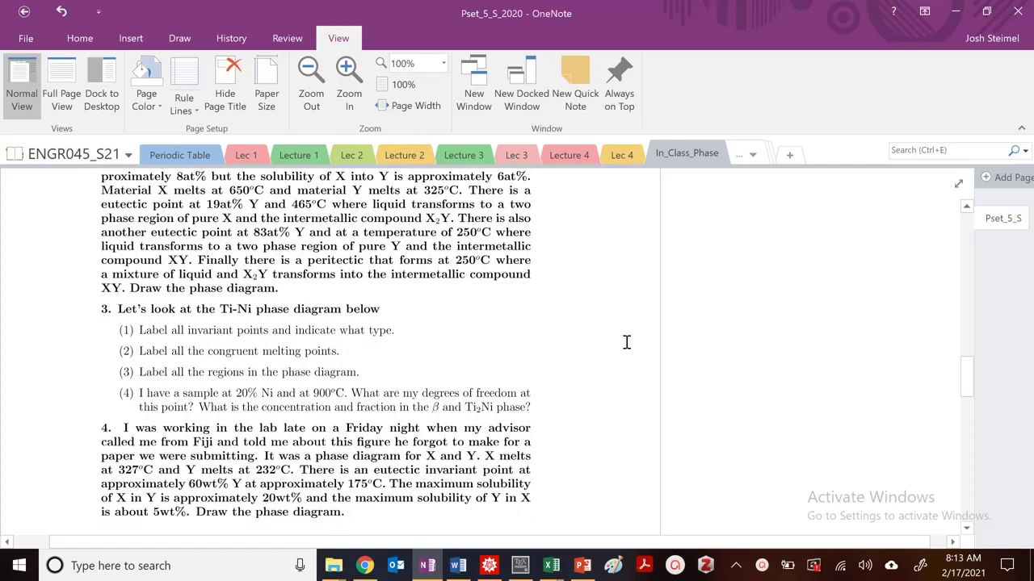
scroll(636, 343, "up", 12)
scroll(643, 345, "up", 5)
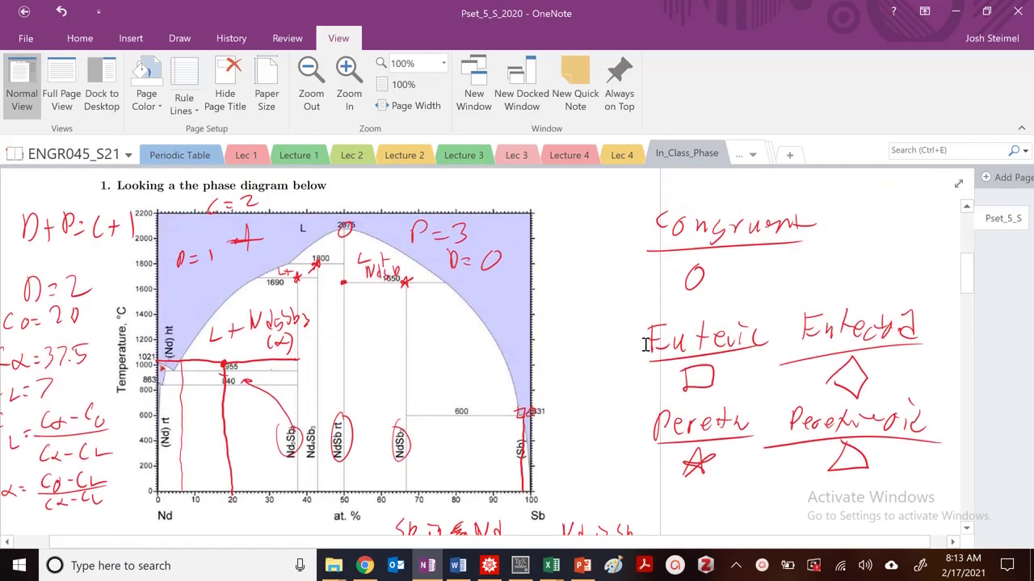
scroll(646, 347, "down", 15)
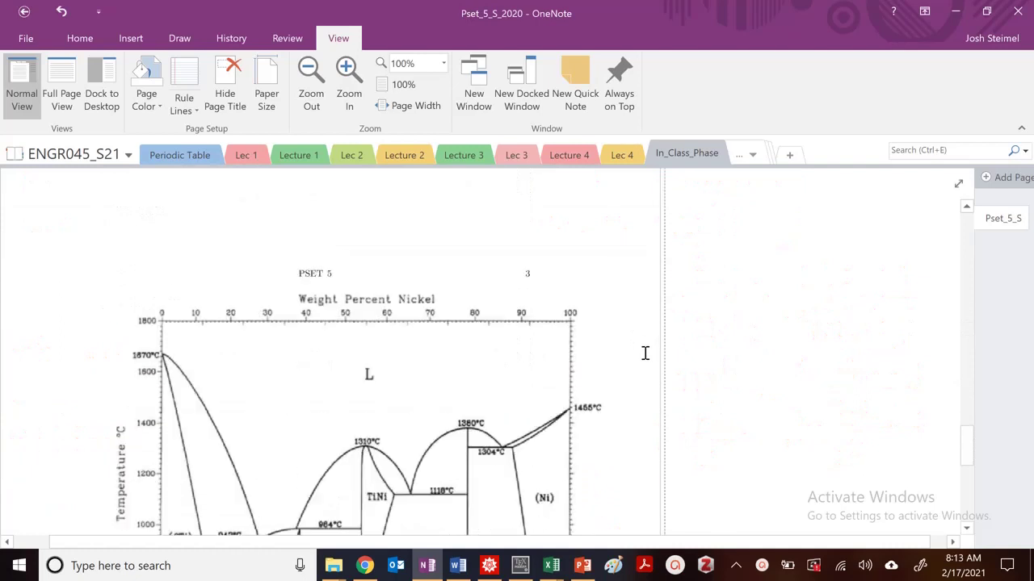
scroll(643, 353, "down", 4)
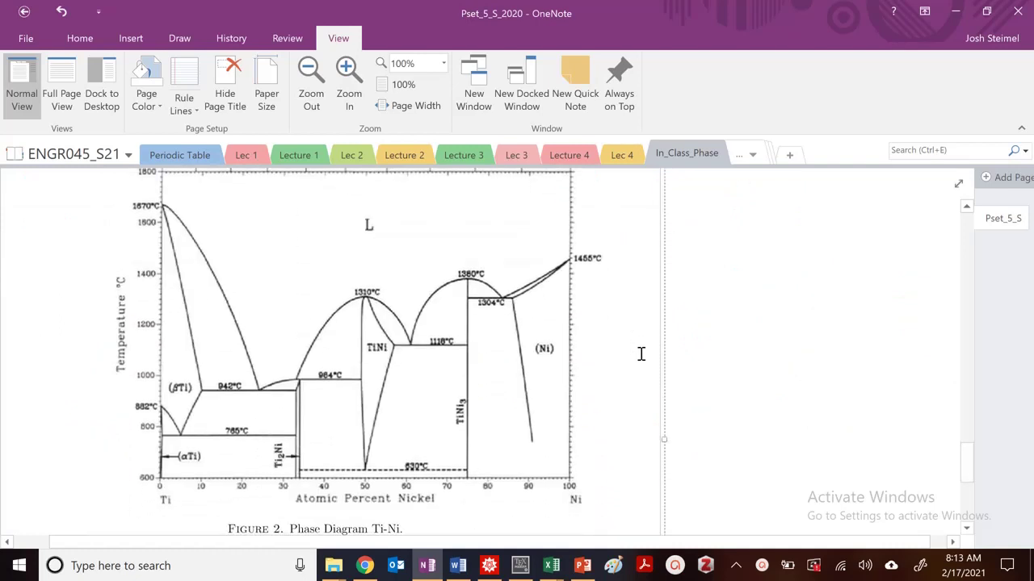
left_click(80, 38)
left_click(234, 38)
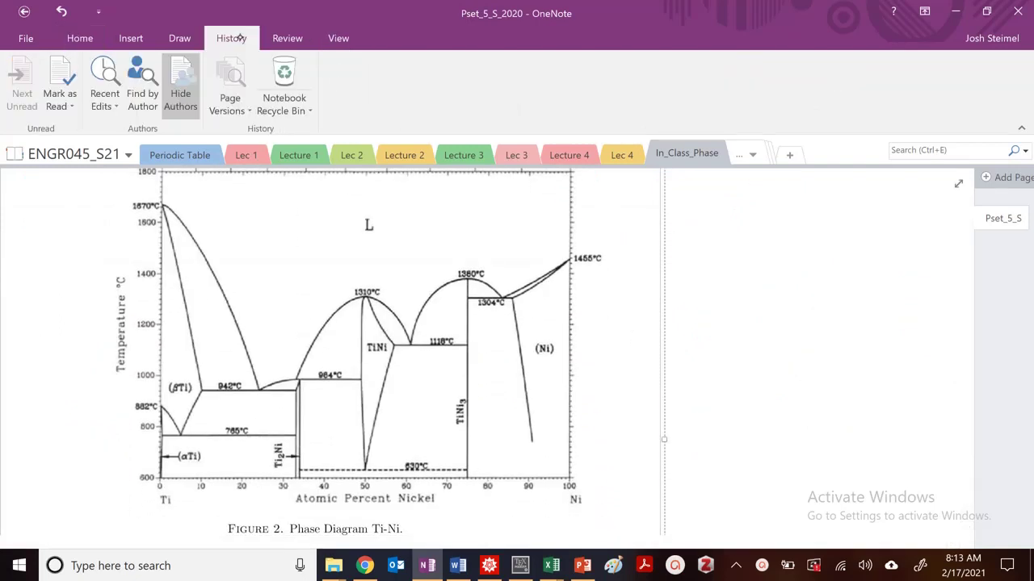
Circle the 1670°C, 1310°C, 1380°C and 1455°C melting points in red ink
left_click(179, 38)
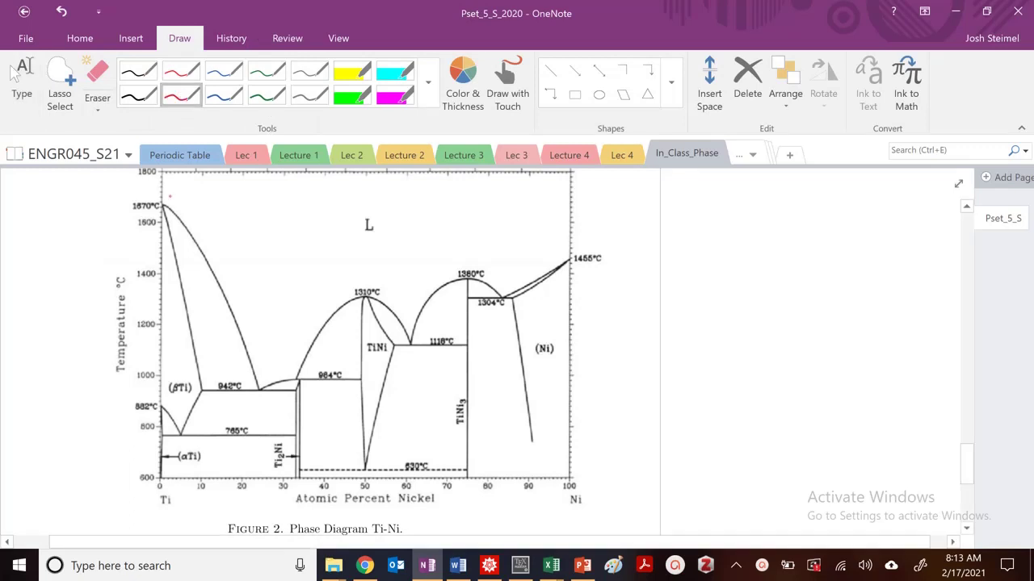
left_click_drag(162, 199, 164, 197)
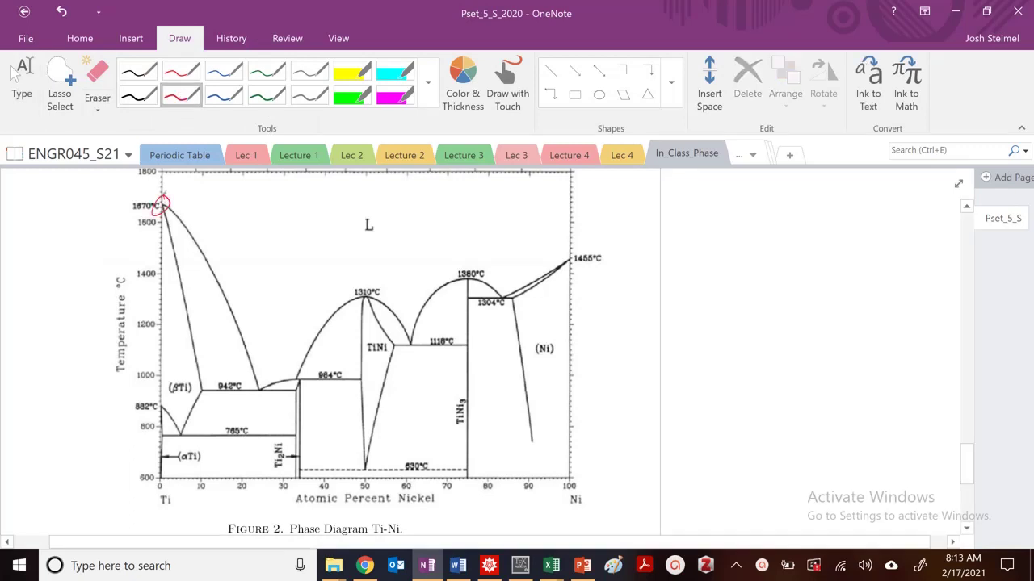
left_click_drag(369, 279, 363, 302)
left_click_drag(469, 267, 460, 272)
left_click_drag(568, 250, 565, 252)
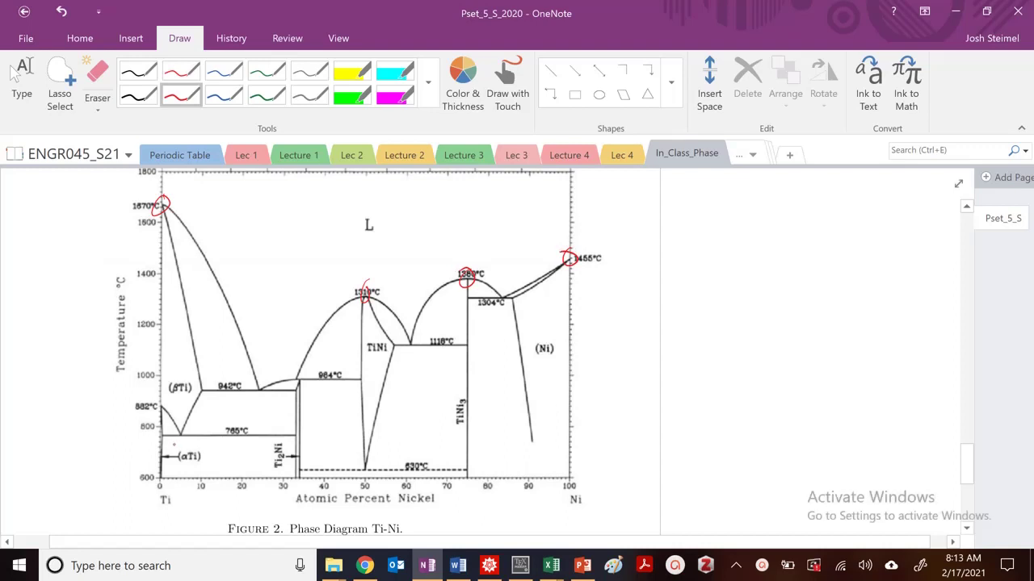
Circle the (βTi) label and handwrite a two-phase region label beside (αTi)
mouse_move(193, 377)
left_mouse_down()
mouse_move(188, 403)
mouse_move(189, 376)
left_mouse_up()
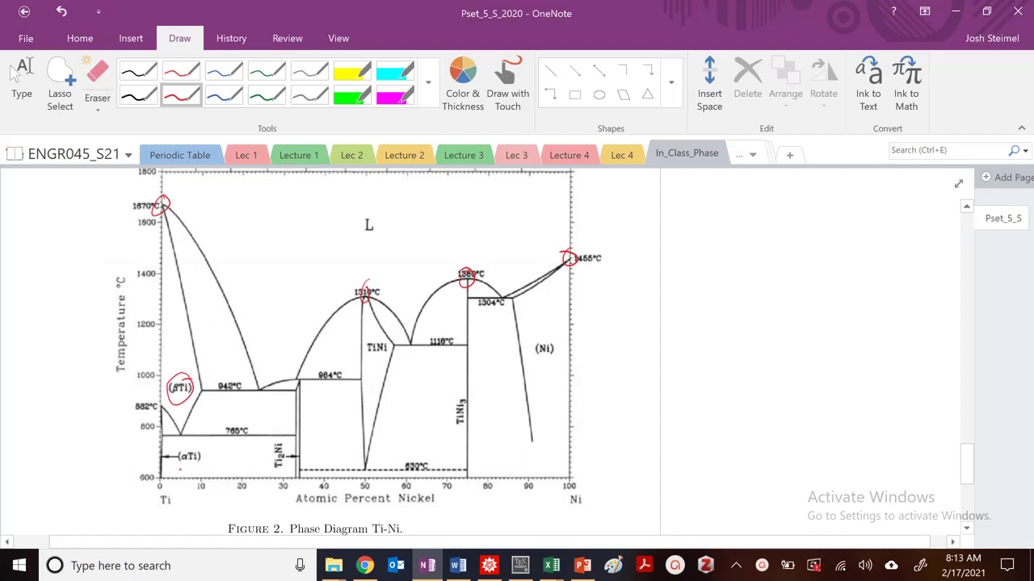
mouse_move(194, 460)
left_mouse_down()
mouse_move(207, 470)
mouse_move(241, 452)
mouse_move(244, 472)
mouse_move(260, 469)
left_mouse_up()
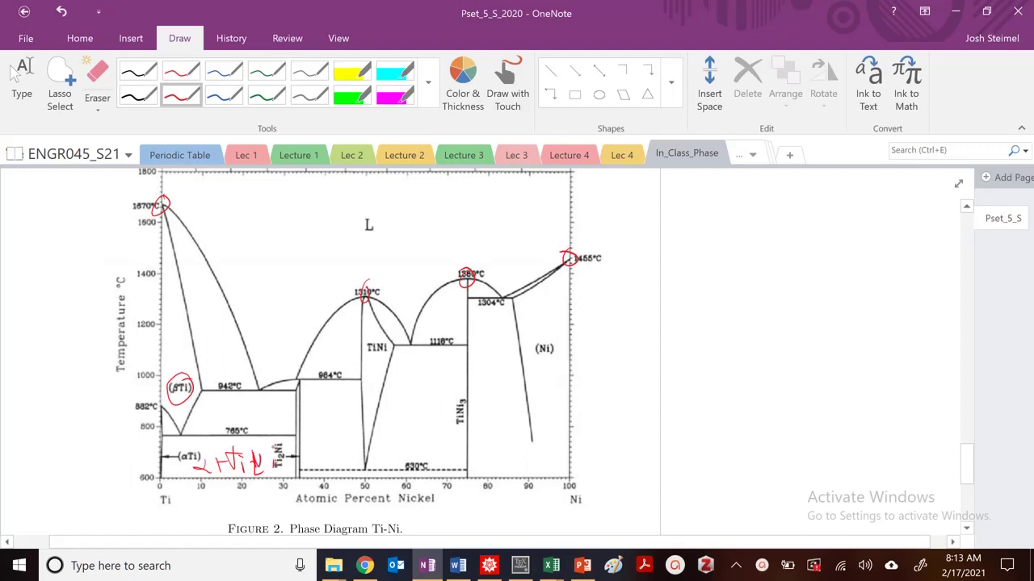
left_click(12, 73)
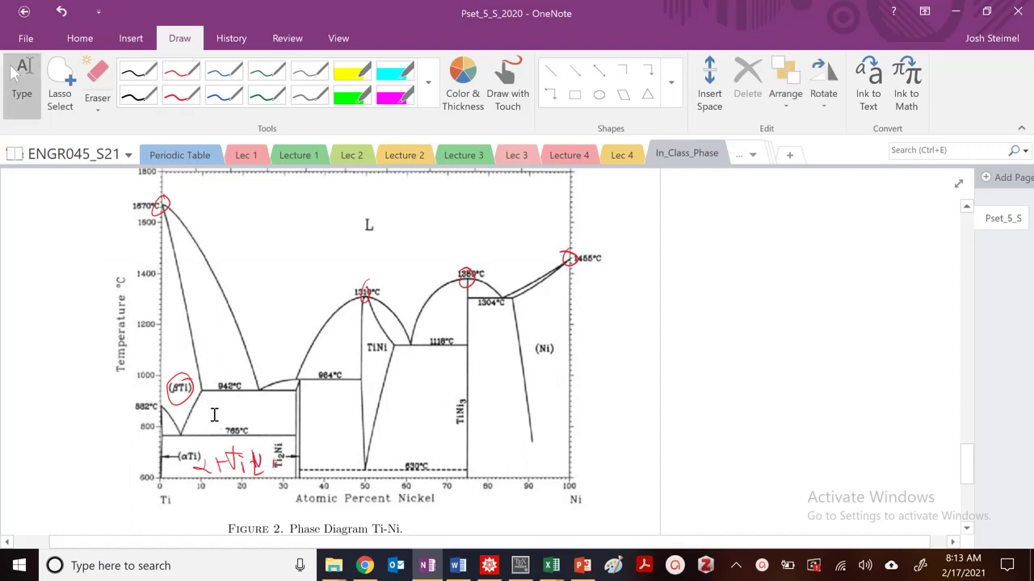
Scroll up to review the questions, then return to the Ti-Ni diagram
scroll(433, 301, "up", 2)
scroll(533, 293, "up", 6)
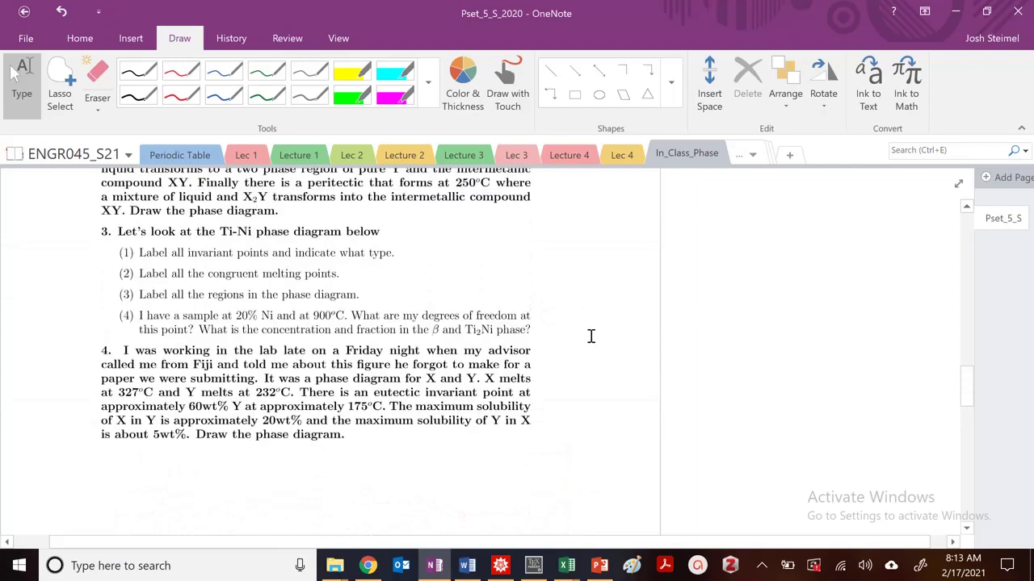
scroll(598, 339, "down", 8)
scroll(614, 339, "up", 3)
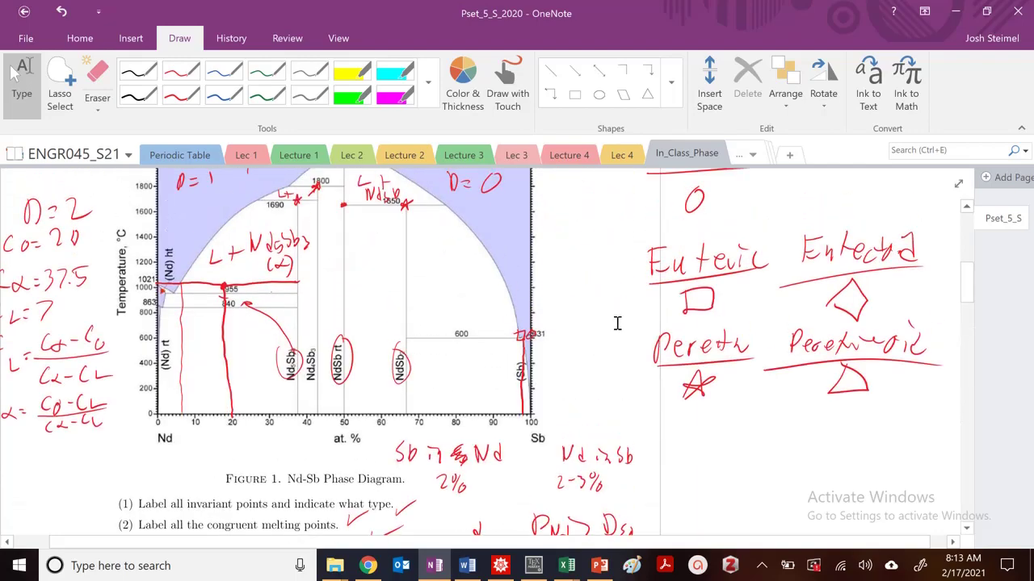
scroll(602, 324, "down", 10)
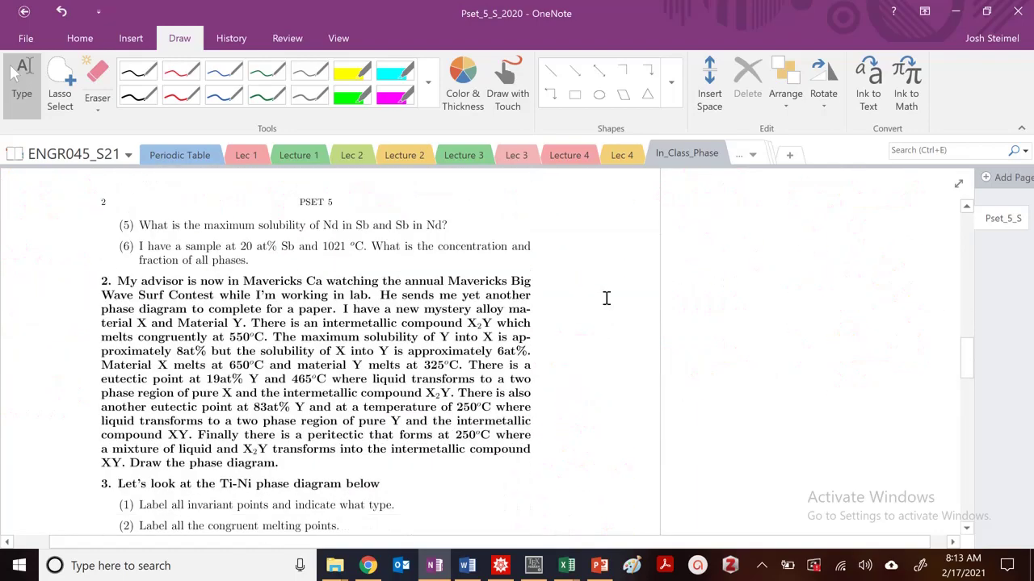
scroll(608, 288, "down", 8)
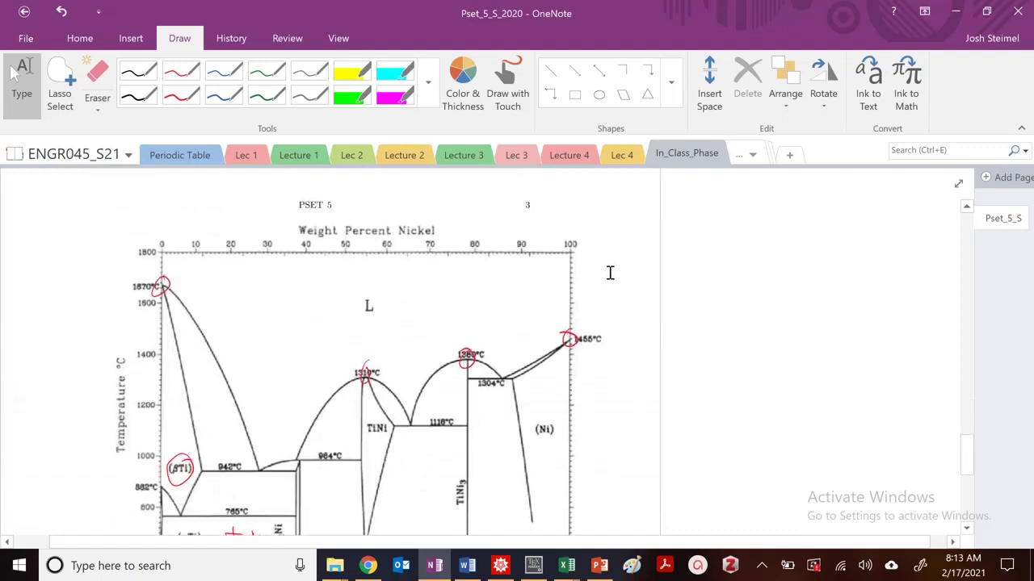
scroll(605, 268, "down", 2)
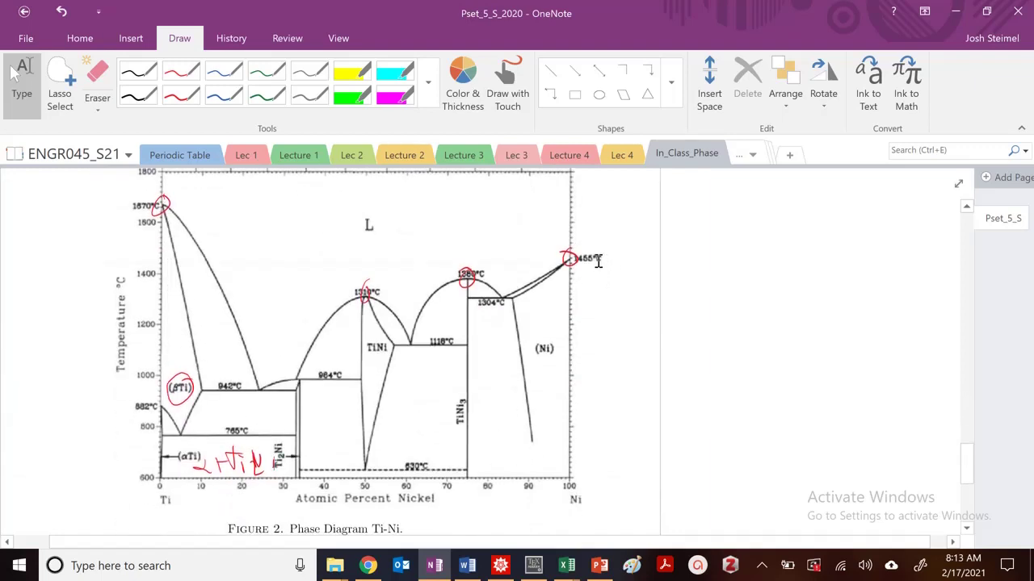
Mark the invariant point below (βTi) and box the 942°C eutectic in red
left_click_drag(181, 413, 178, 441)
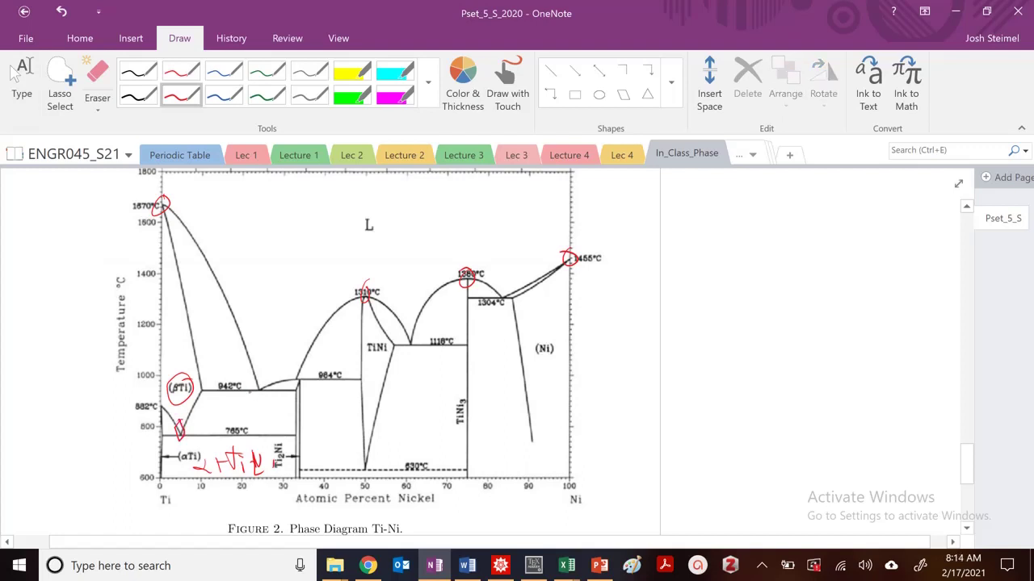
mouse_move(250, 375)
left_mouse_down()
mouse_move(260, 395)
mouse_move(247, 374)
left_mouse_up()
left_click(16, 74)
scroll(681, 292, "up", 10)
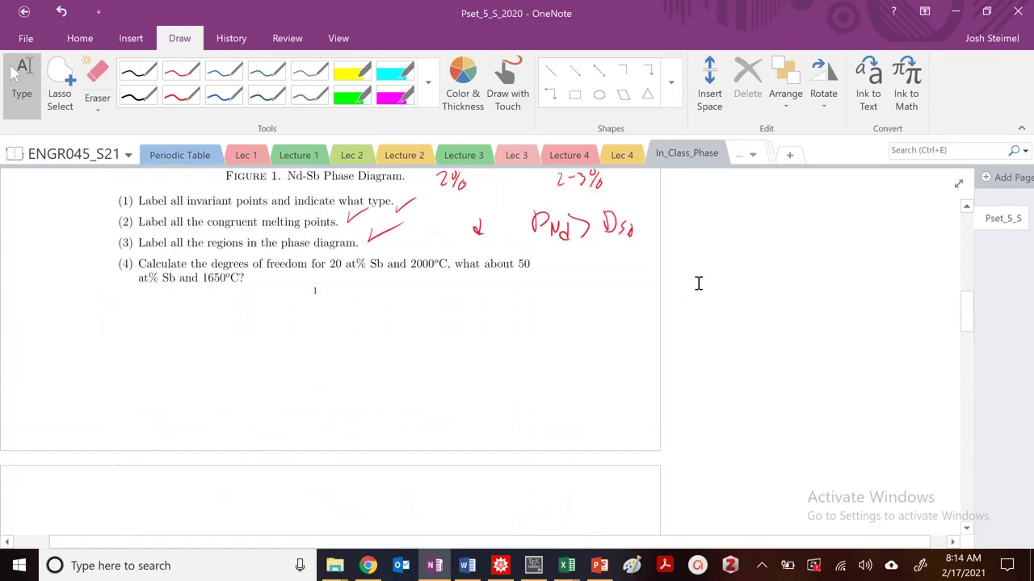
scroll(699, 283, "up", 8)
scroll(678, 299, "down", 12)
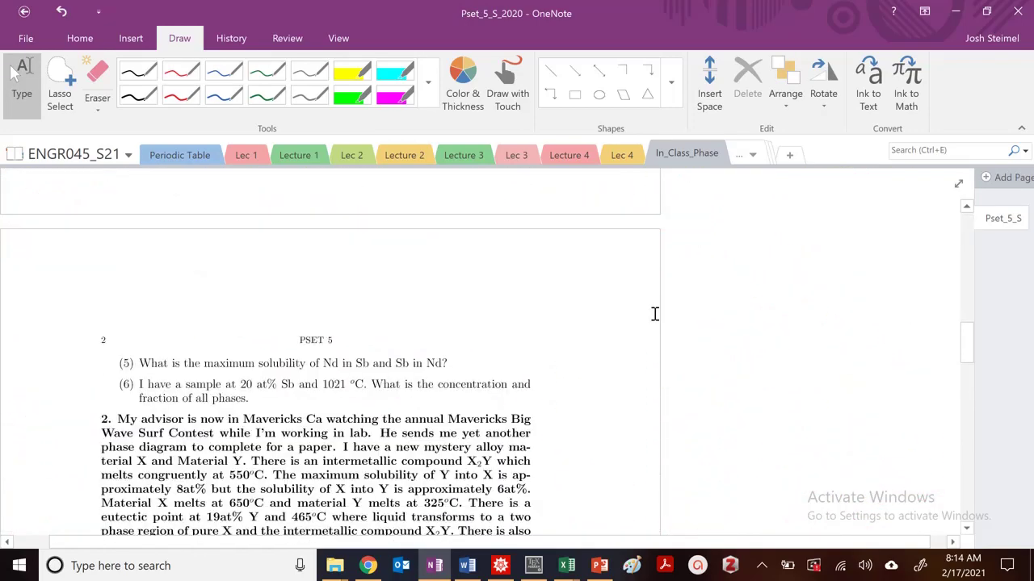
scroll(655, 314, "down", 10)
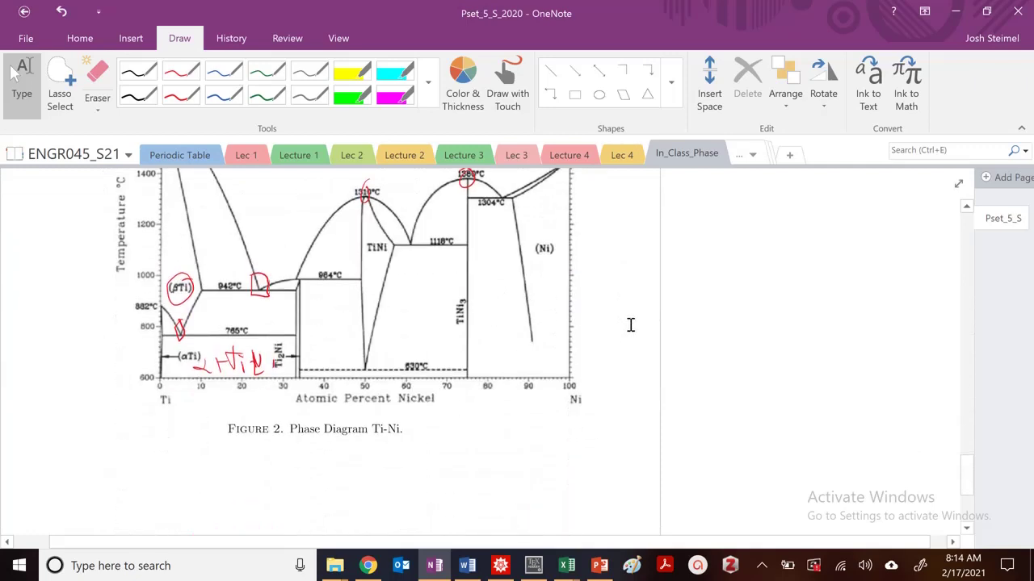
Label the region left of TiNi, mark the 984°C peritectic and box the 1118°C eutectic
left_click(181, 95)
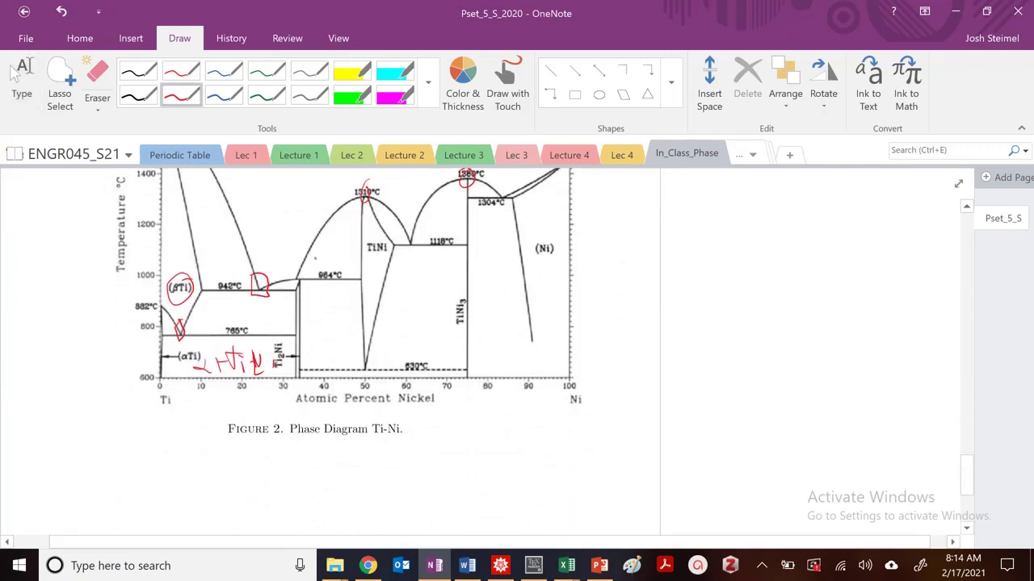
left_click_drag(328, 248, 333, 262)
mouse_move(326, 255)
left_mouse_down()
mouse_move(342, 255)
mouse_move(335, 272)
mouse_move(366, 254)
left_mouse_up()
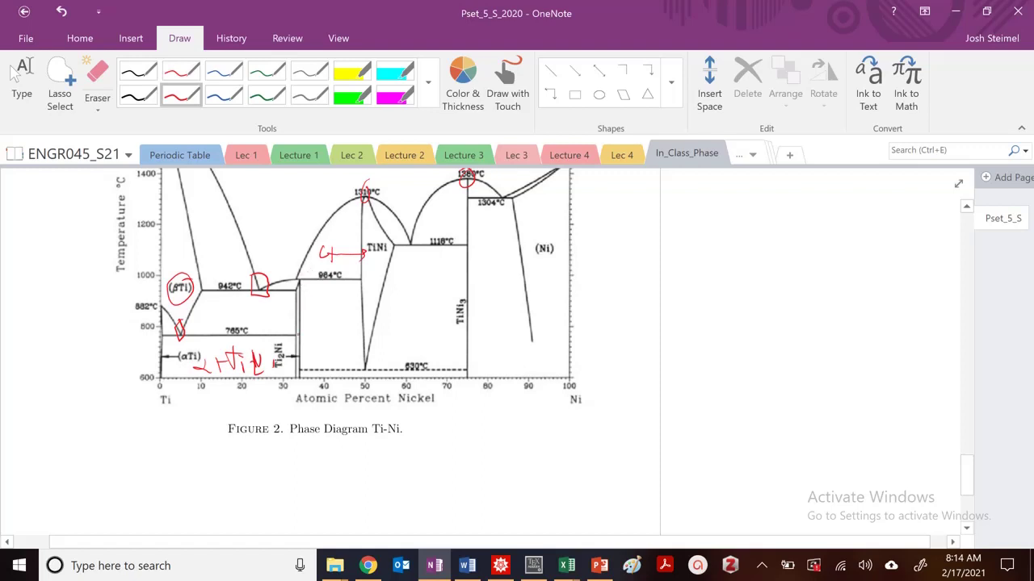
mouse_move(294, 284)
left_mouse_down()
mouse_move(304, 283)
mouse_move(252, 288)
left_mouse_up()
mouse_move(401, 231)
left_mouse_down()
mouse_move(406, 252)
mouse_move(394, 233)
mouse_move(388, 281)
mouse_move(396, 294)
mouse_move(453, 305)
mouse_move(404, 320)
left_mouse_up()
left_click_drag(396, 306, 410, 305)
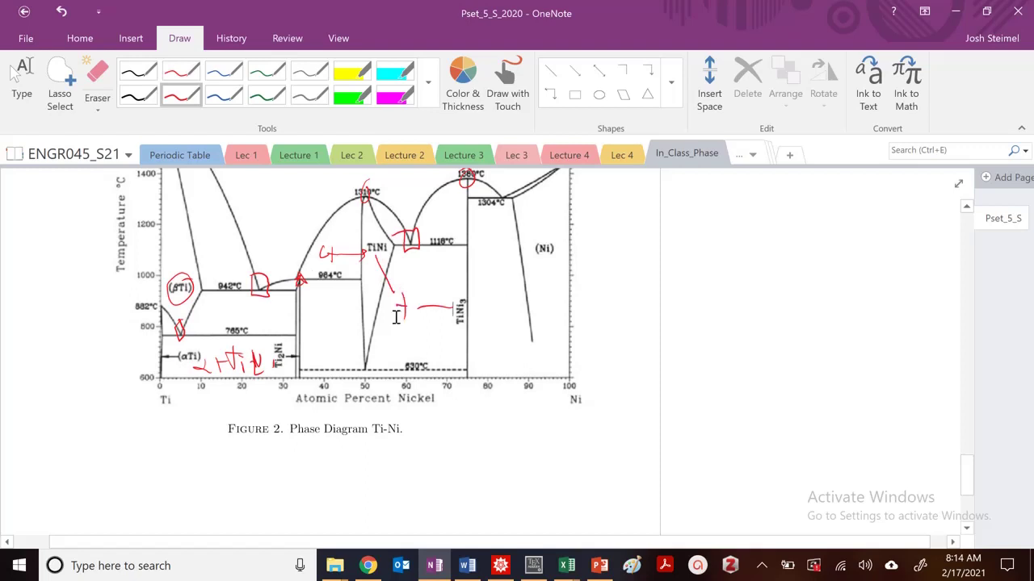
key("Escape")
scroll(412, 326, "up", 2)
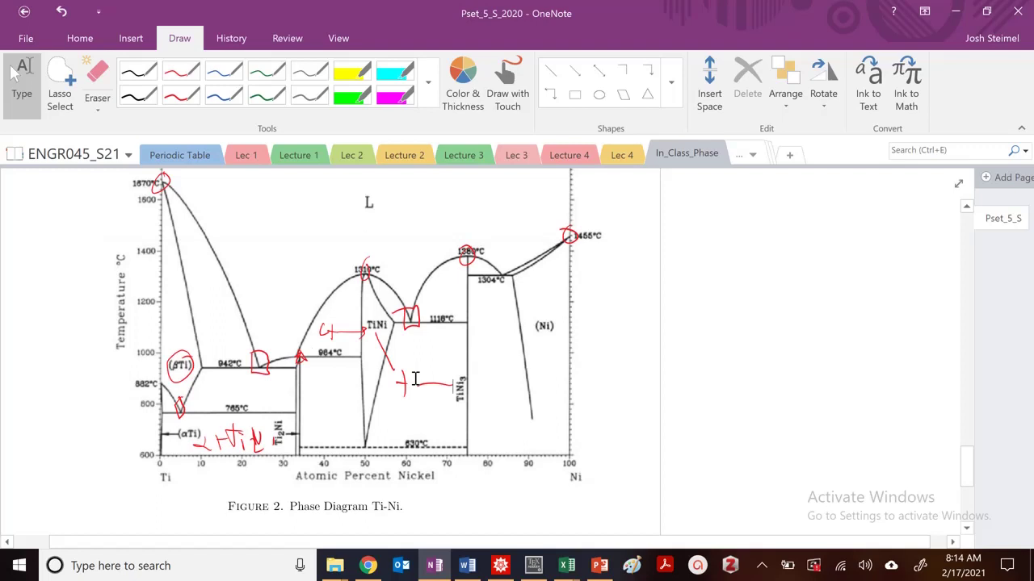
Box the 1304°C invariant point and mark points near the end of the 1118°C line
left_click(181, 96)
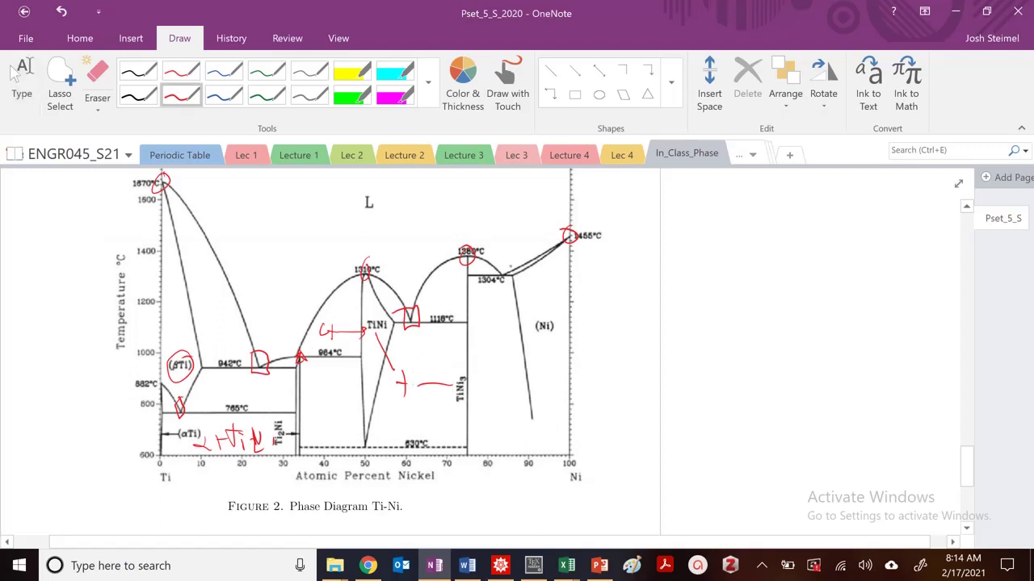
mouse_move(494, 263)
left_mouse_down()
mouse_move(492, 284)
mouse_move(494, 265)
left_mouse_up()
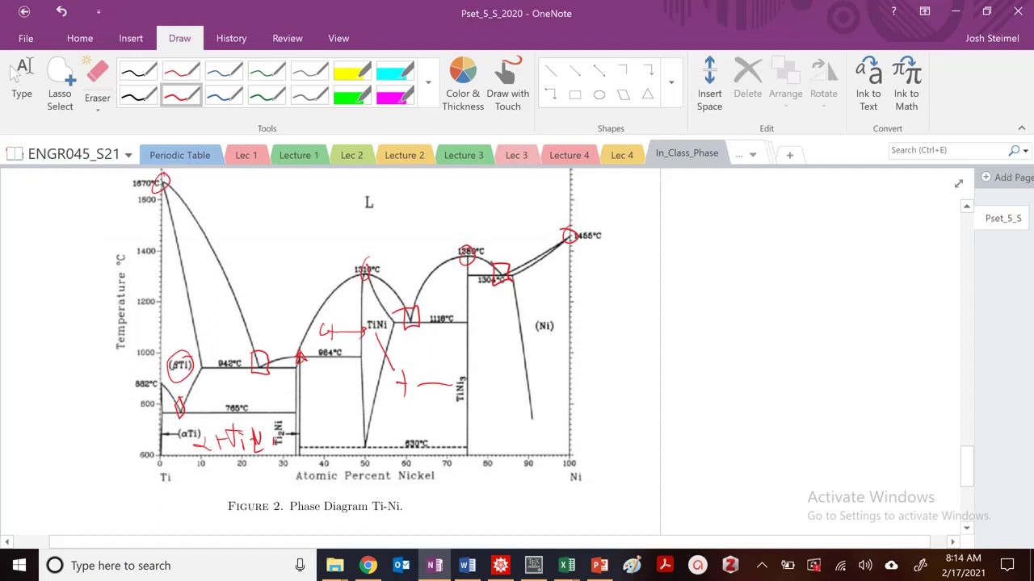
left_click_drag(470, 319, 467, 328)
left_click_drag(464, 275, 473, 278)
left_click(12, 72)
scroll(12, 73, "down", 1)
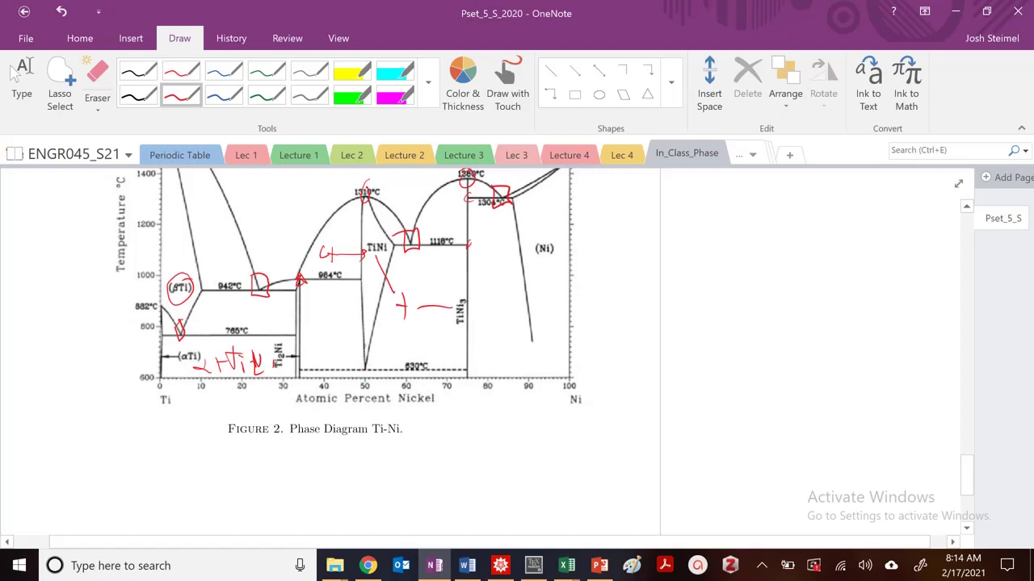
Circle the TiNi label and mark the 50% Ni minimum near 630°C in red
mouse_move(386, 240)
left_mouse_down()
mouse_move(361, 254)
mouse_move(389, 239)
left_mouse_up()
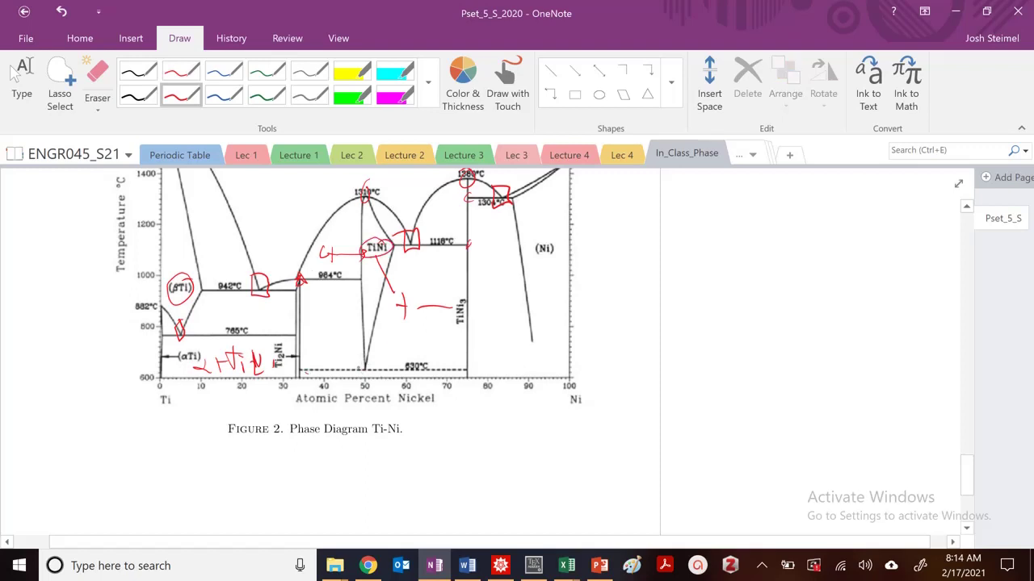
mouse_move(362, 349)
left_mouse_down()
mouse_move(362, 371)
mouse_move(373, 358)
mouse_move(363, 374)
left_mouse_up()
left_click(13, 72)
scroll(404, 368, "up", 2)
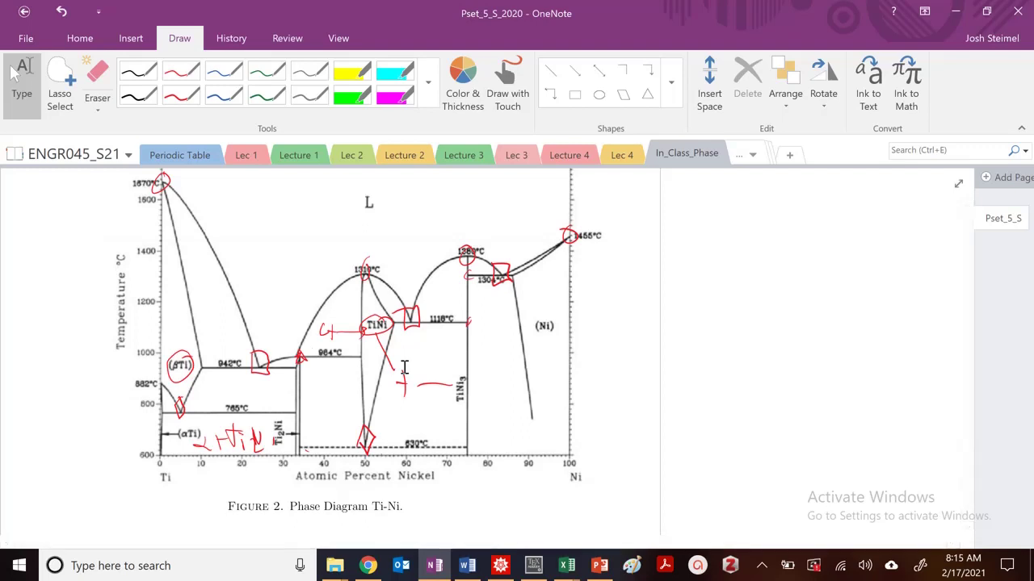
scroll(405, 367, "up", 2)
left_click_drag(364, 345, 368, 357)
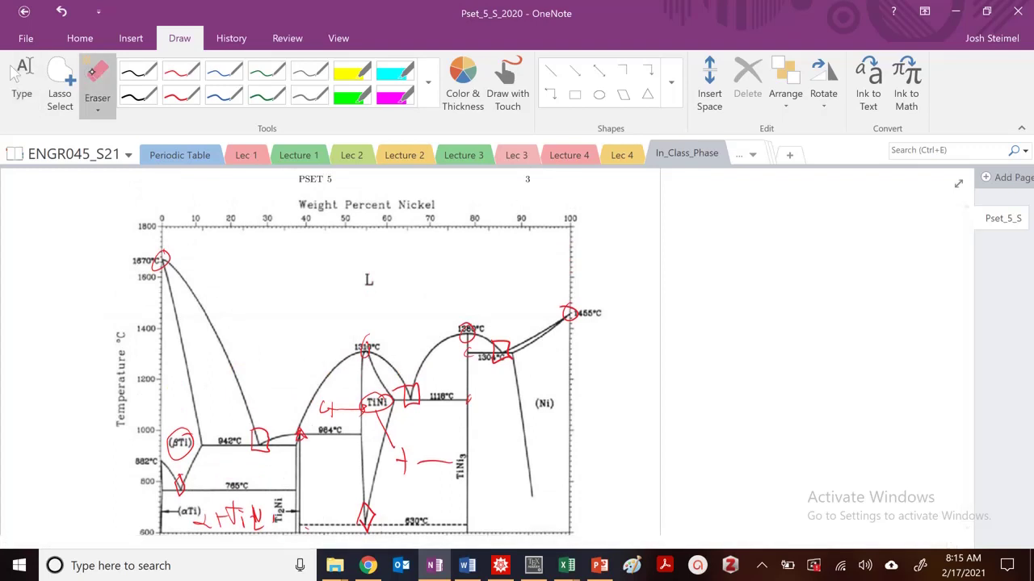
Erase the red annotations from the diagram, then scroll down to read problem 3 and back
mouse_move(161, 258)
left_mouse_down()
mouse_move(143, 313)
mouse_move(165, 411)
mouse_move(163, 532)
mouse_move(194, 522)
mouse_move(251, 544)
mouse_move(292, 498)
mouse_move(304, 551)
mouse_move(387, 517)
mouse_move(442, 453)
mouse_move(420, 414)
mouse_move(304, 454)
mouse_move(352, 399)
mouse_move(317, 438)
mouse_move(355, 378)
mouse_move(384, 395)
mouse_move(450, 382)
mouse_move(461, 433)
mouse_move(495, 397)
mouse_move(500, 407)
mouse_move(489, 390)
mouse_move(525, 367)
left_mouse_up()
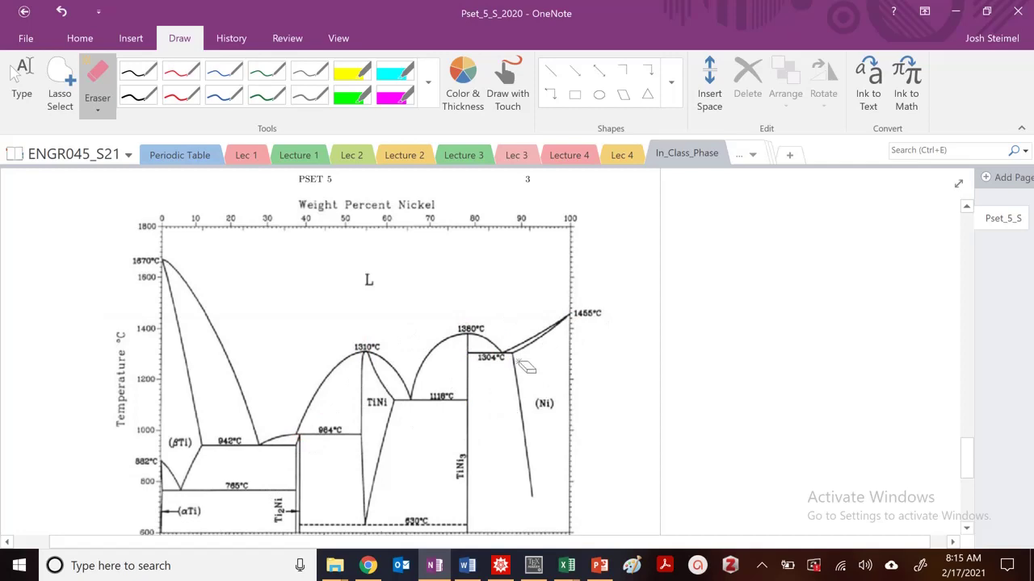
scroll(194, 467, "down", 2)
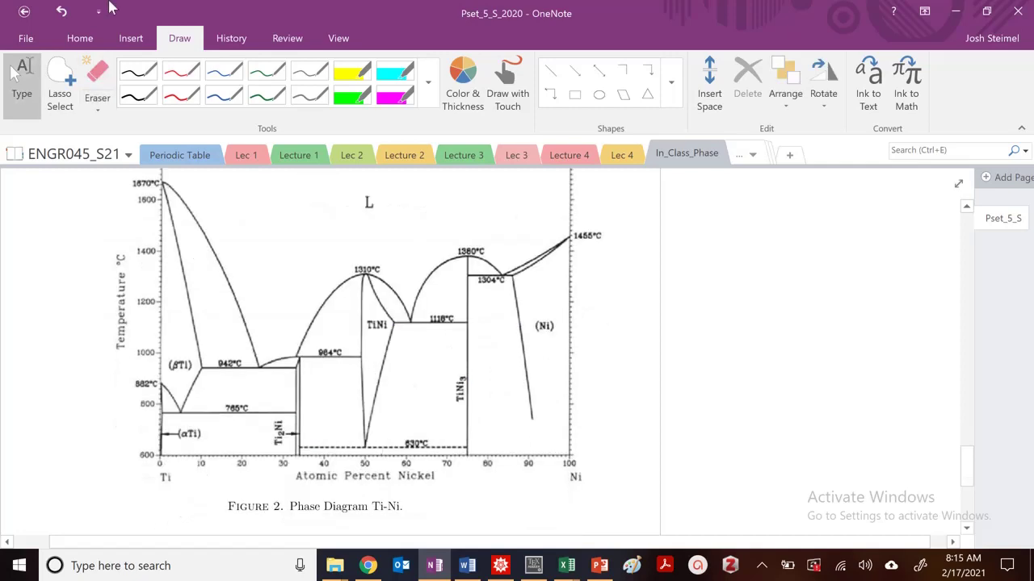
left_click(179, 97)
scroll(323, 348, "up", 10)
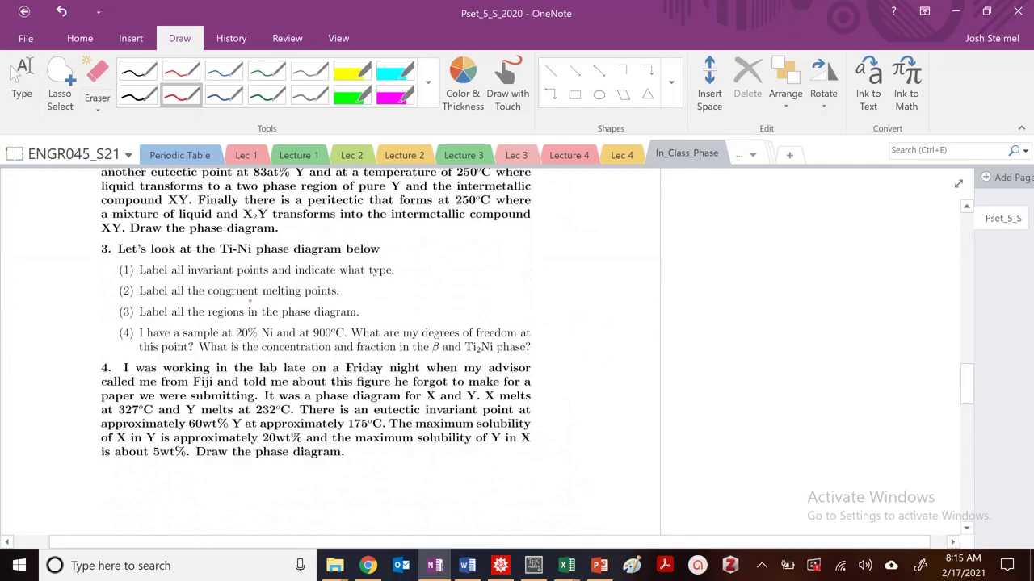
scroll(249, 301, "down", 1)
scroll(249, 302, "down", 2)
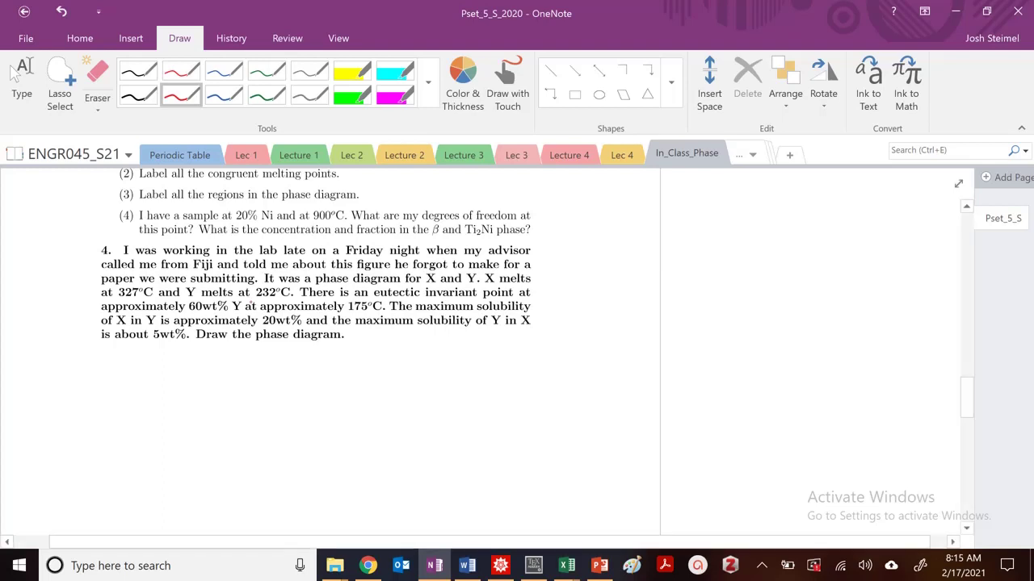
scroll(250, 305, "down", 15)
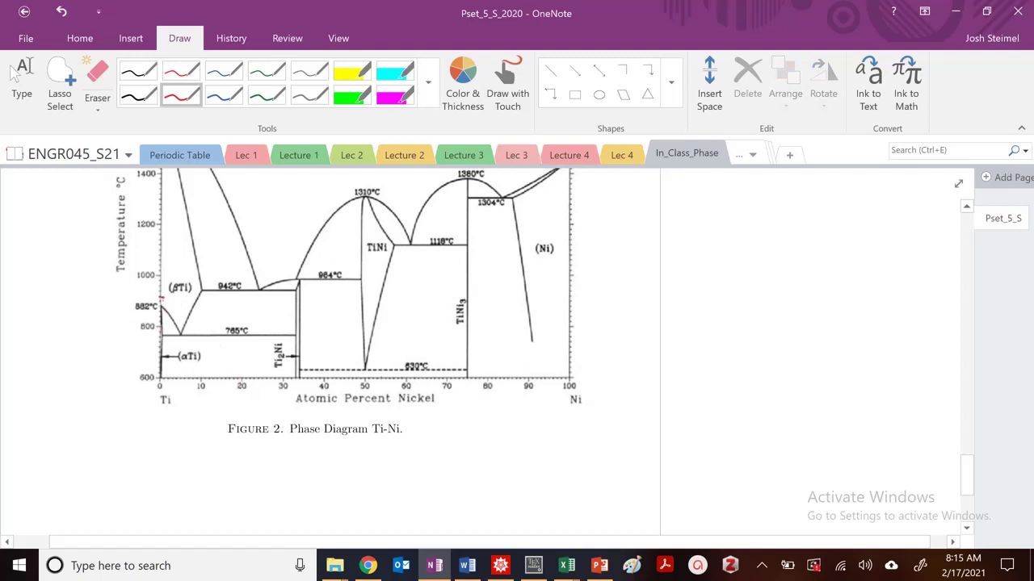
Draw the 900°C isotherm and the 20% Ni line, mark their crossing, and write C0 = 20
left_click_drag(162, 299, 303, 298)
left_click_drag(241, 379, 242, 299)
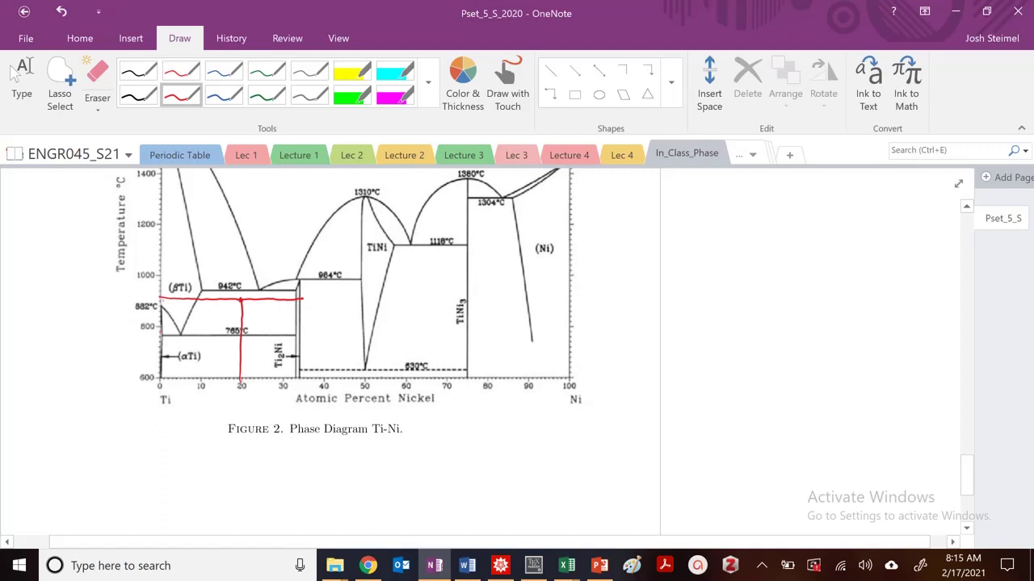
left_click_drag(242, 299, 246, 295)
mouse_move(637, 273)
left_mouse_down()
mouse_move(622, 287)
mouse_move(637, 298)
left_mouse_up()
left_click_drag(655, 288, 686, 276)
left_click(710, 276)
left_click_drag(675, 287, 730, 288)
mouse_move(748, 267)
left_mouse_down()
mouse_move(735, 284)
mouse_move(755, 269)
left_mouse_up()
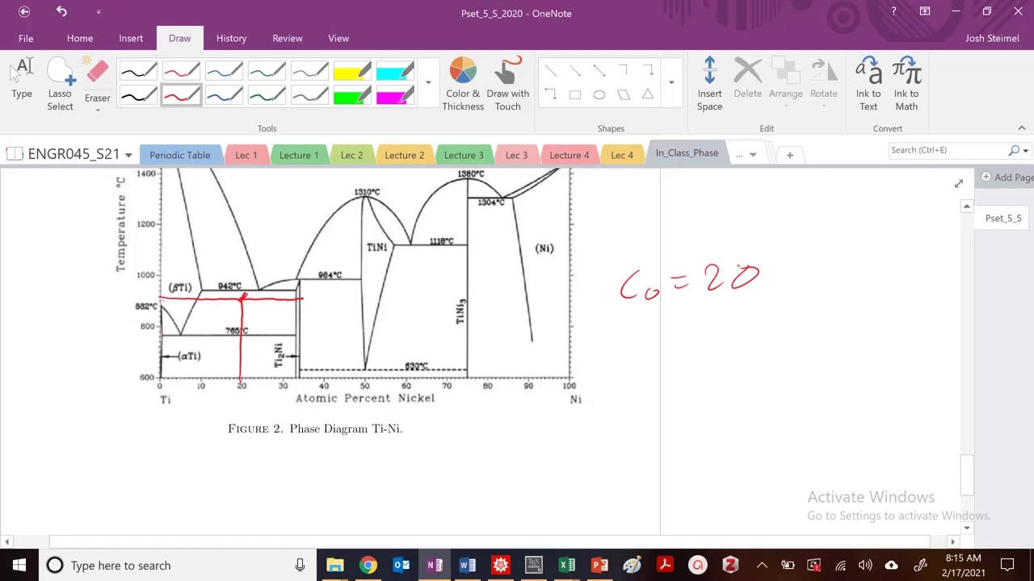
Label the β + region, draw an arrow to Ti2Ni, and write Ti2Ni = α below the diagram
mouse_move(200, 329)
left_mouse_down()
mouse_move(203, 311)
mouse_move(209, 324)
mouse_move(223, 318)
left_mouse_up()
mouse_move(216, 311)
left_mouse_down()
mouse_move(216, 328)
mouse_move(229, 329)
left_mouse_up()
left_click_drag(246, 337, 269, 355)
left_click_drag(25, 404, 22, 432)
mouse_move(17, 412)
left_mouse_down()
mouse_move(41, 407)
mouse_move(38, 431)
mouse_move(58, 440)
left_mouse_up()
mouse_move(63, 436)
left_mouse_down()
mouse_move(75, 410)
mouse_move(77, 428)
left_mouse_up()
mouse_move(87, 420)
left_mouse_down()
mouse_move(87, 439)
mouse_move(131, 428)
left_mouse_up()
left_click_drag(119, 429, 162, 429)
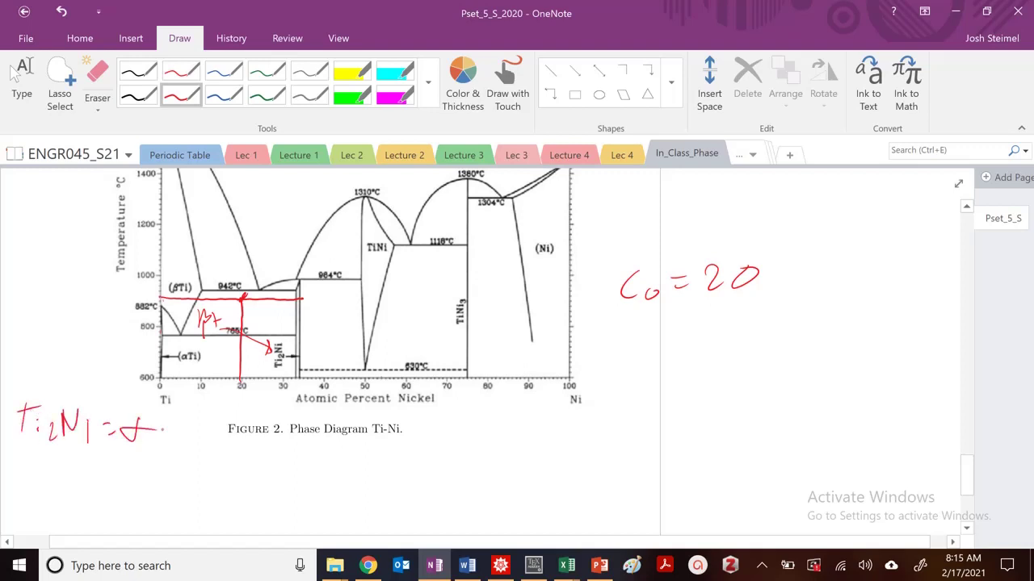
Write Cβ = 9 and mark both tie-line ends at the phase boundaries
mouse_move(636, 348)
left_mouse_down()
mouse_move(617, 370)
mouse_move(657, 359)
mouse_move(665, 376)
mouse_move(658, 416)
left_mouse_up()
left_click_drag(681, 365, 694, 364)
left_click_drag(685, 377, 694, 376)
left_click(710, 361)
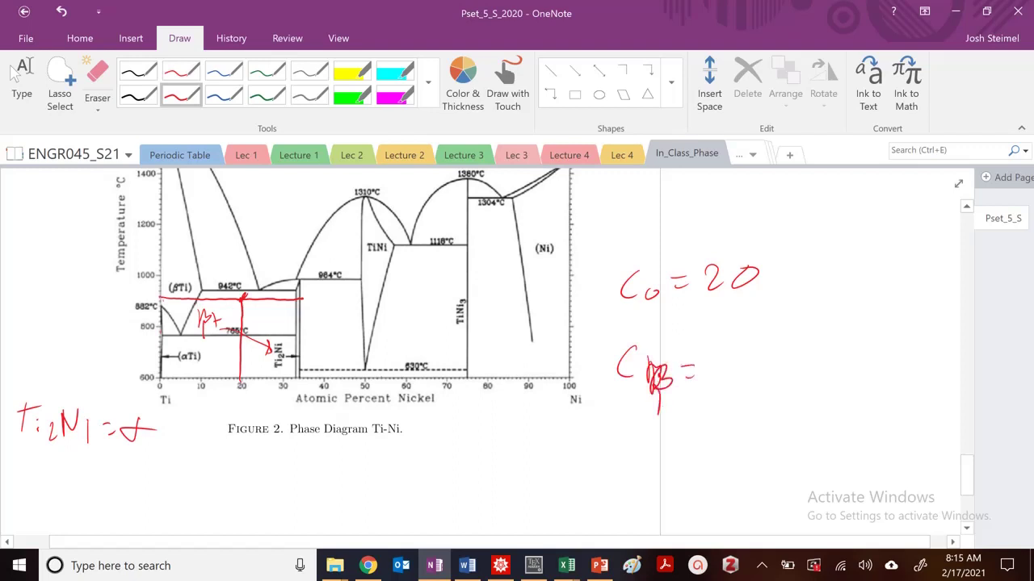
left_click_drag(195, 317, 195, 376)
left_click_drag(731, 350, 728, 391)
left_click_drag(296, 302, 298, 325)
Write Cα = 33 and circle the Ti2Ni = α note
mouse_move(651, 434)
left_mouse_down()
mouse_move(627, 453)
mouse_move(675, 463)
left_mouse_up()
left_click_drag(683, 443, 698, 448)
mouse_move(133, 399)
left_mouse_down()
mouse_move(48, 467)
mouse_move(93, 385)
left_mouse_up()
mouse_move(712, 421)
left_mouse_down()
mouse_move(728, 425)
mouse_move(721, 445)
left_mouse_up()
left_click_drag(741, 421, 748, 446)
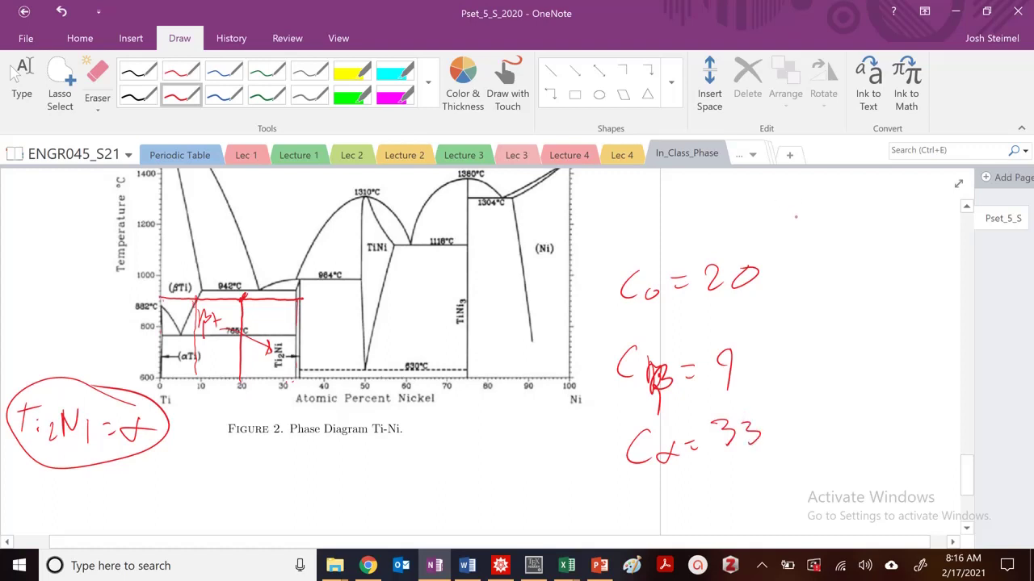
Begin the β fraction formula by writing fβ =
left_click_drag(796, 196, 773, 238)
mouse_move(771, 218)
left_mouse_down()
mouse_move(803, 215)
mouse_move(795, 275)
left_mouse_up()
left_click_drag(822, 236, 838, 232)
left_click_drag(820, 247, 829, 244)
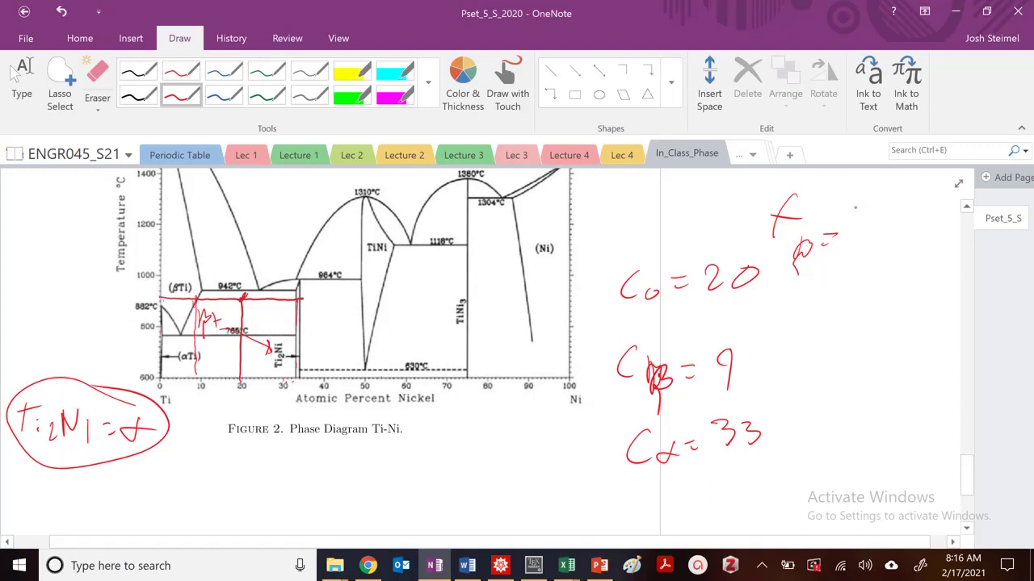
Complete fβ as (Cα − C0) over (Cα − Cβ)
mouse_move(856, 207)
left_mouse_down()
mouse_move(853, 224)
mouse_move(889, 212)
mouse_move(902, 222)
left_mouse_up()
left_click_drag(914, 211, 913, 212)
left_click_drag(843, 239, 920, 233)
mouse_move(845, 258)
left_mouse_down()
mouse_move(843, 275)
mouse_move(885, 265)
mouse_move(907, 290)
left_mouse_up()
Write fα = with the numerator C0 − Cβ
left_click_drag(790, 310, 780, 355)
mouse_move(775, 338)
left_mouse_down()
mouse_move(802, 341)
mouse_move(796, 358)
mouse_move(828, 336)
left_mouse_up()
left_click_drag(819, 345, 863, 326)
left_click_drag(870, 319, 879, 317)
left_click_drag(871, 324, 881, 324)
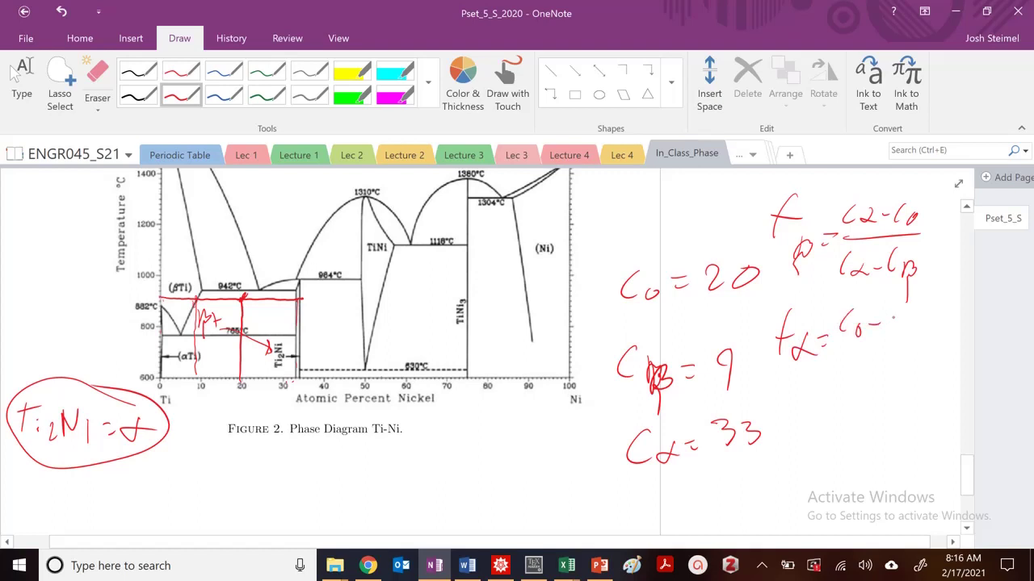
mouse_move(900, 318)
left_mouse_down()
mouse_move(901, 335)
mouse_move(914, 323)
mouse_move(909, 352)
mouse_move(912, 344)
left_mouse_up()
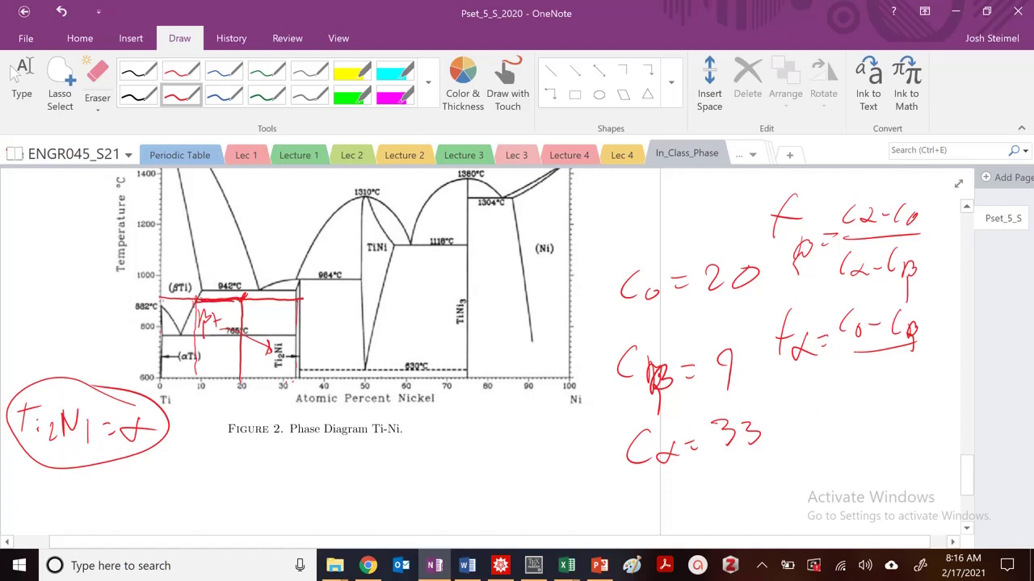
Thicken the tie-line and finish fα with the denominator Cα − Cβ
mouse_move(245, 303)
left_mouse_down()
mouse_move(276, 304)
mouse_move(250, 300)
left_mouse_up()
left_click_drag(845, 353, 910, 348)
mouse_move(849, 369)
left_mouse_down()
mouse_move(848, 387)
mouse_move(903, 375)
mouse_move(922, 386)
mouse_move(910, 420)
left_mouse_up()
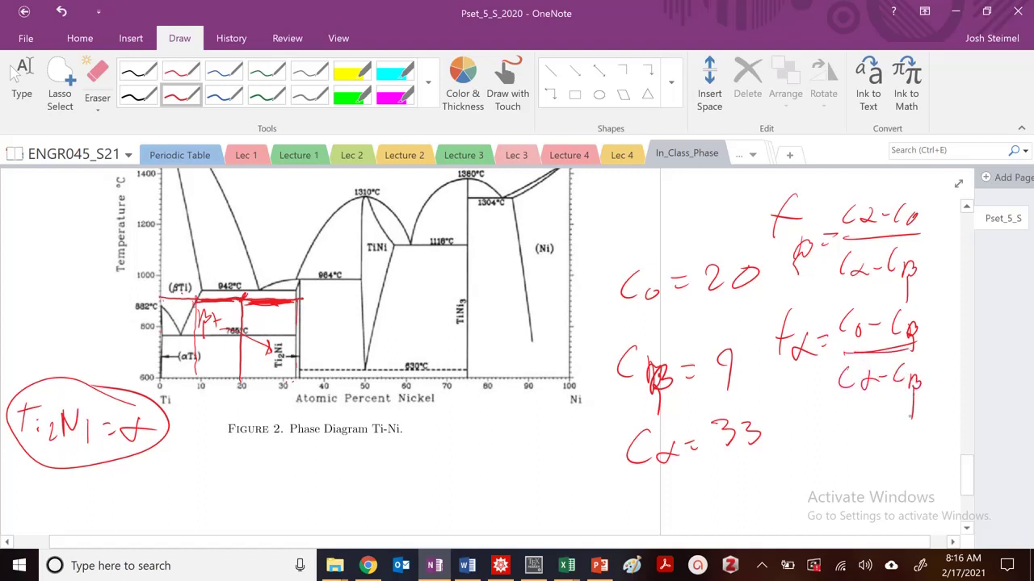
left_click(14, 72)
Handwrite the phase rule D + P = C + 1 under the figure in red
scroll(628, 433, "up", 5)
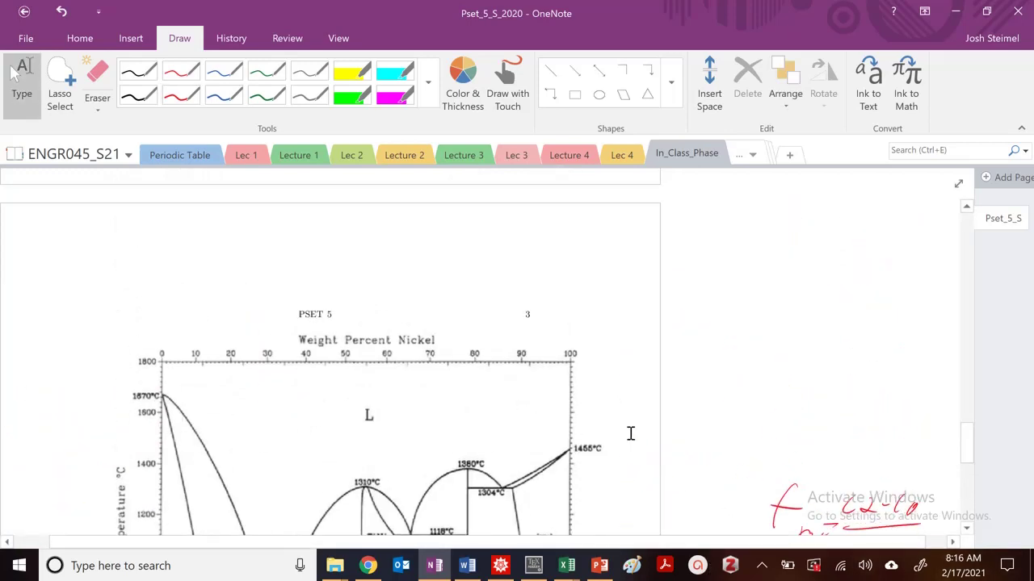
scroll(628, 433, "down", 5)
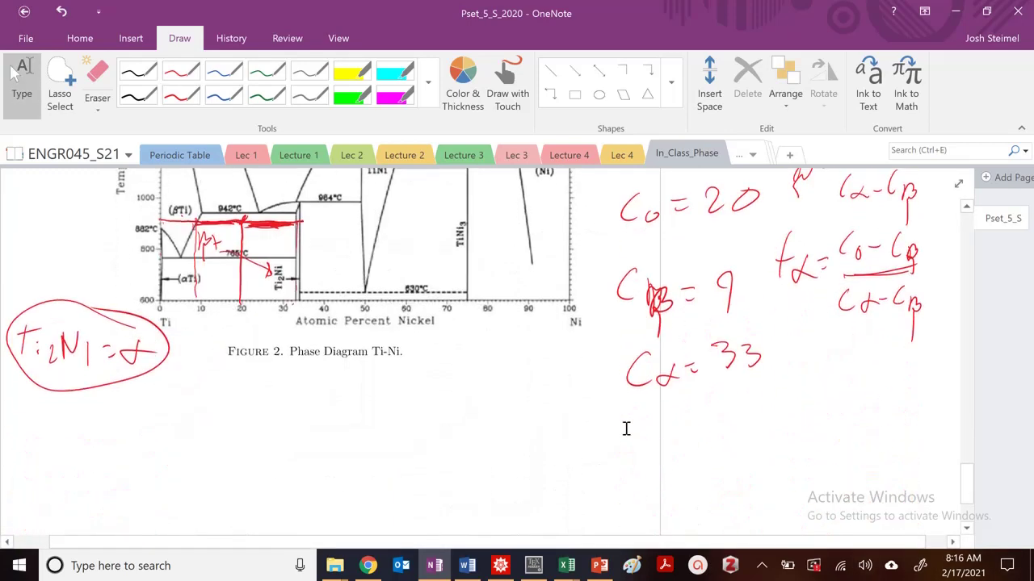
left_click(181, 94)
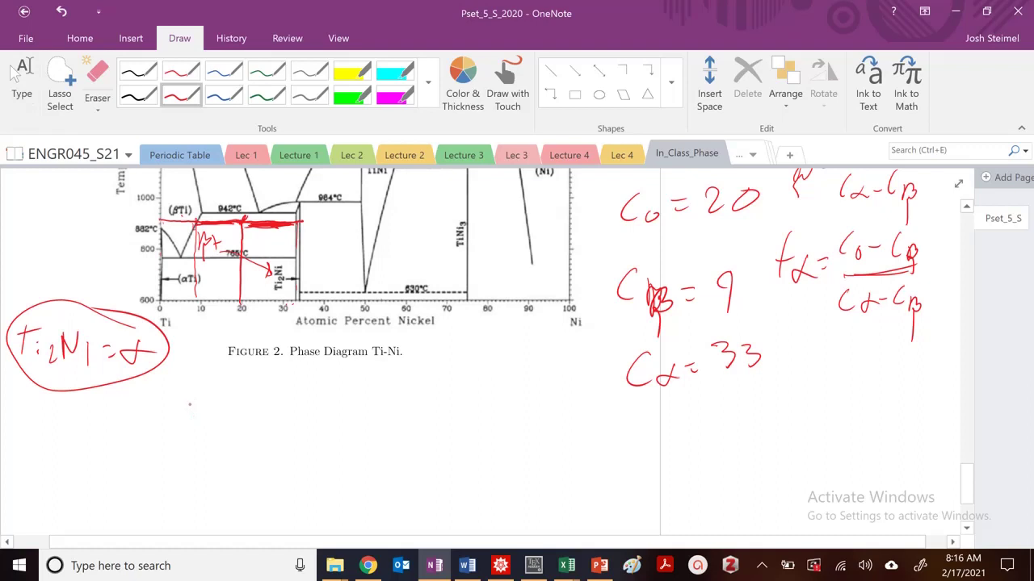
mouse_move(192, 393)
left_mouse_down()
mouse_move(196, 420)
mouse_move(246, 404)
left_mouse_up()
left_click_drag(232, 393, 233, 415)
mouse_move(260, 386)
left_mouse_down()
mouse_move(262, 418)
mouse_move(262, 402)
left_mouse_up()
left_click_drag(279, 397, 294, 397)
left_click_drag(285, 405, 361, 412)
mouse_move(354, 397)
left_mouse_down()
mouse_move(379, 386)
mouse_move(397, 413)
left_mouse_up()
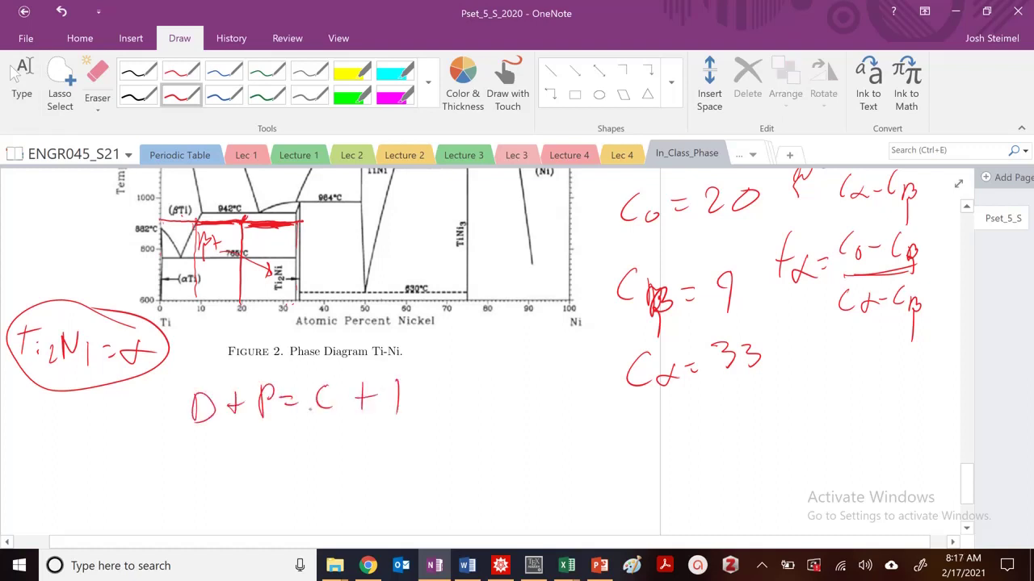
Note two components and two phases: C = 2, P = 2
left_click_drag(126, 463, 123, 499)
left_click_drag(140, 482, 191, 478)
left_click_drag(327, 468, 329, 496)
left_click_drag(328, 470, 346, 478)
left_click_drag(362, 476, 377, 482)
left_click_drag(400, 457, 436, 478)
left_click(440, 465)
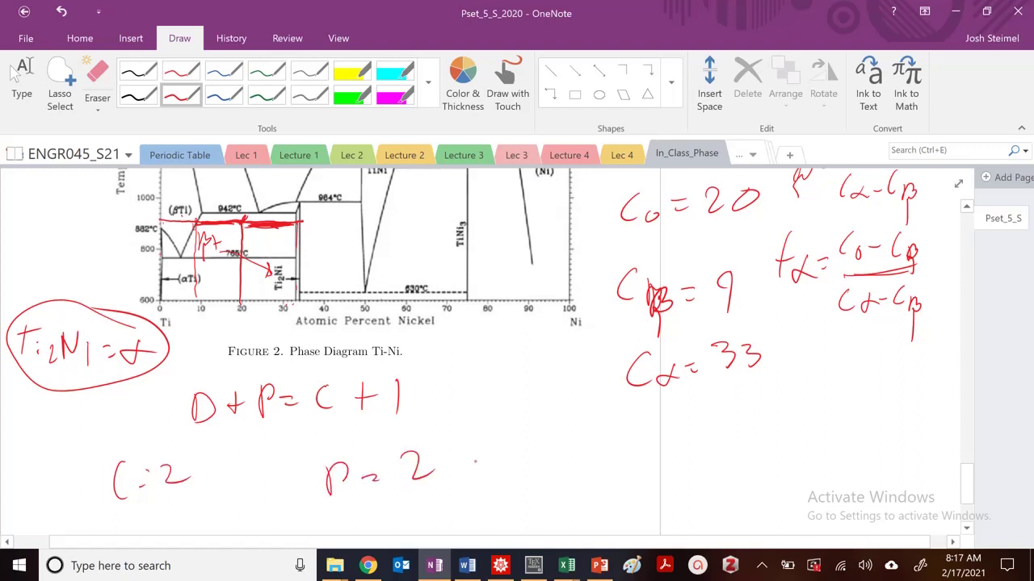
Write the result D = 1 and add a small mark beside the Ti2Ni line
left_click_drag(504, 457, 503, 491)
left_click_drag(504, 454, 507, 490)
left_click_drag(557, 460, 570, 461)
left_click_drag(559, 474, 575, 471)
left_click_drag(597, 454, 599, 480)
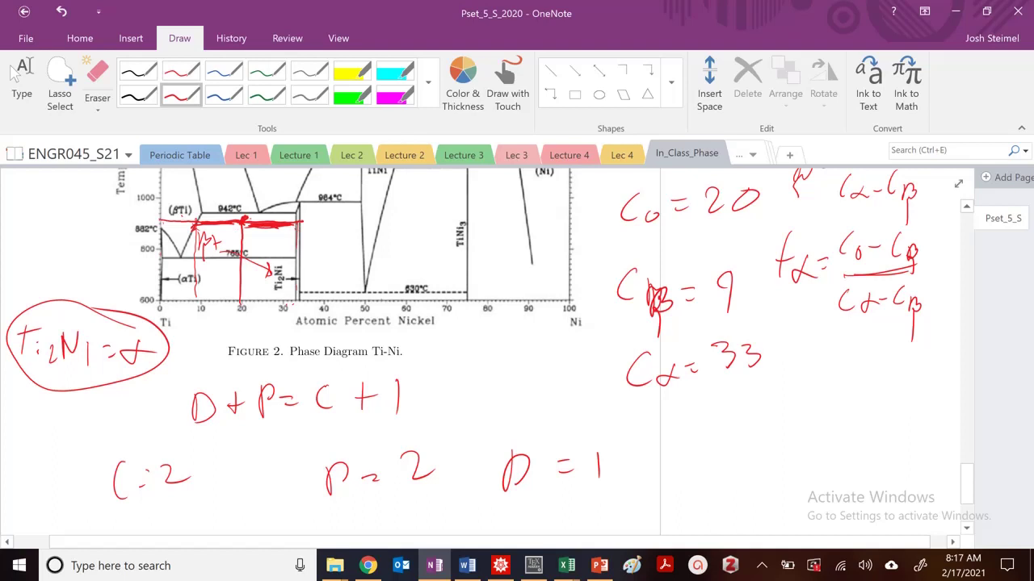
left_click_drag(294, 226, 292, 257)
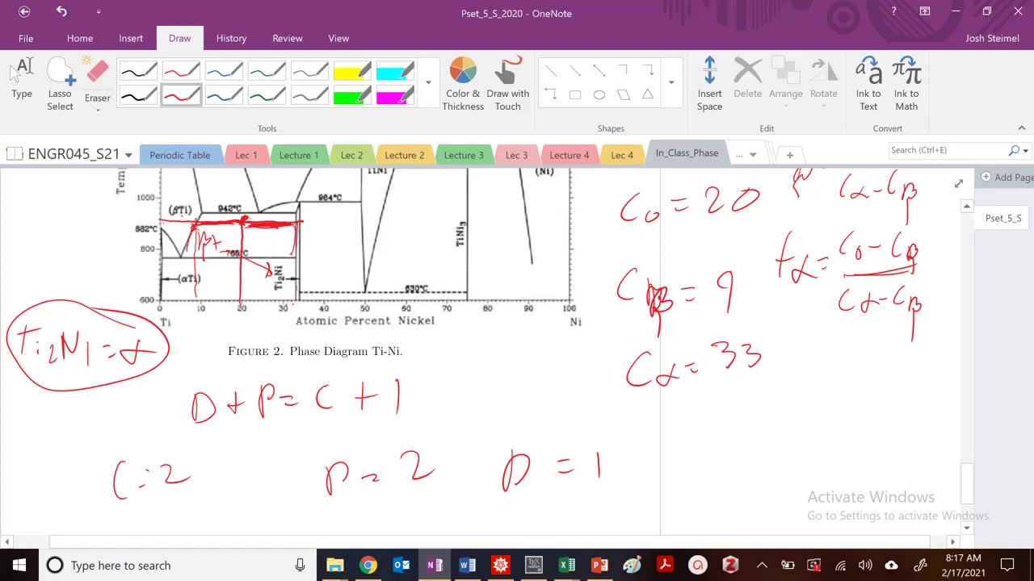